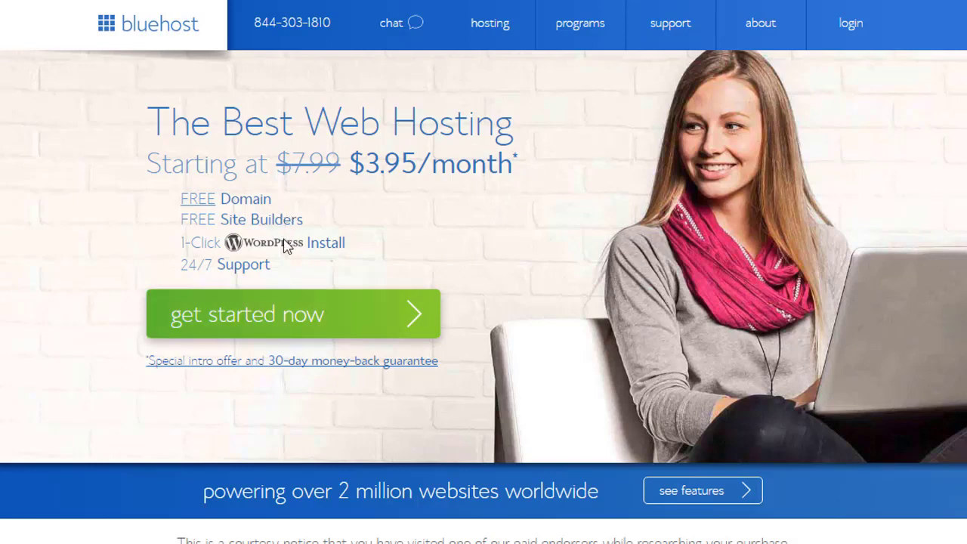
Start sign-up and select the Basic hosting plan at $3.95 per month
left_click(270, 316)
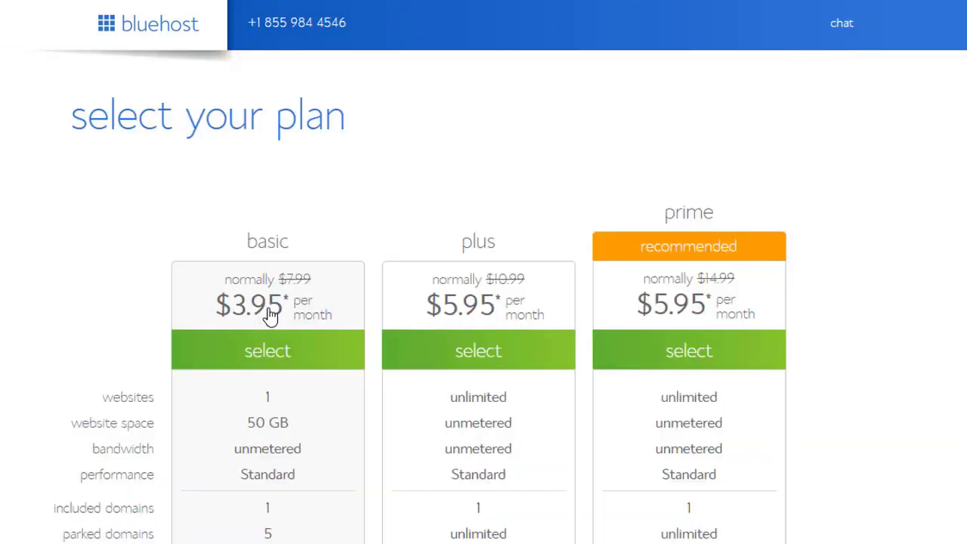
scroll(317, 271, "down", 1)
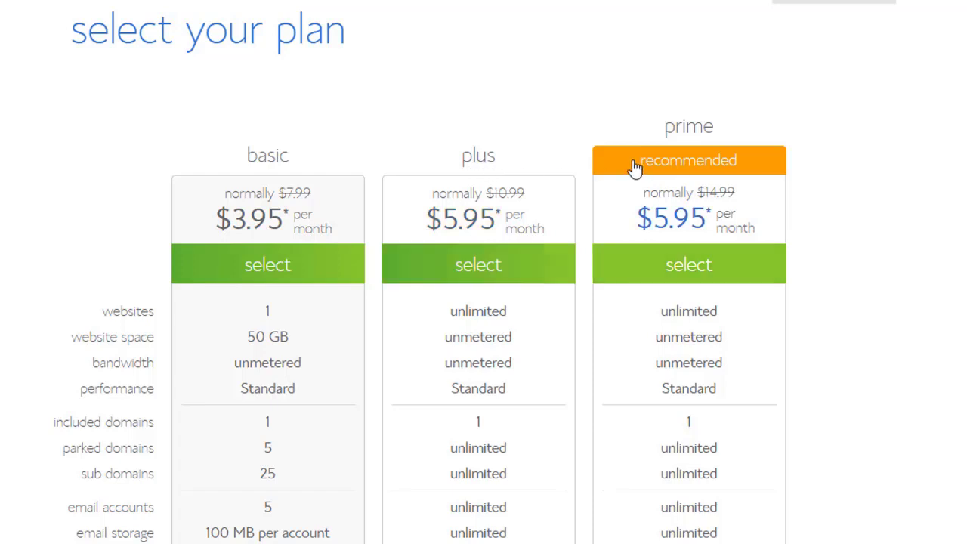
scroll(597, 332, "down", 1)
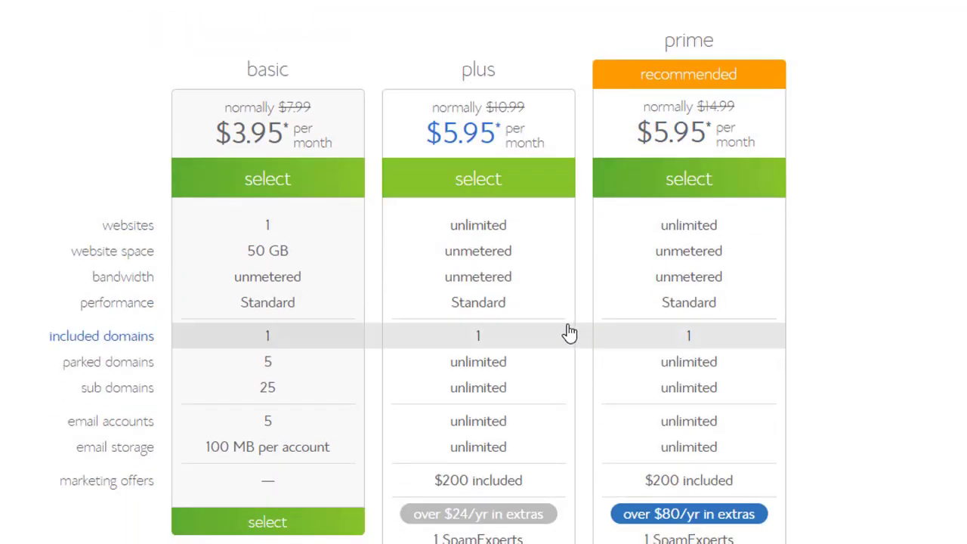
scroll(569, 332, "down", 1)
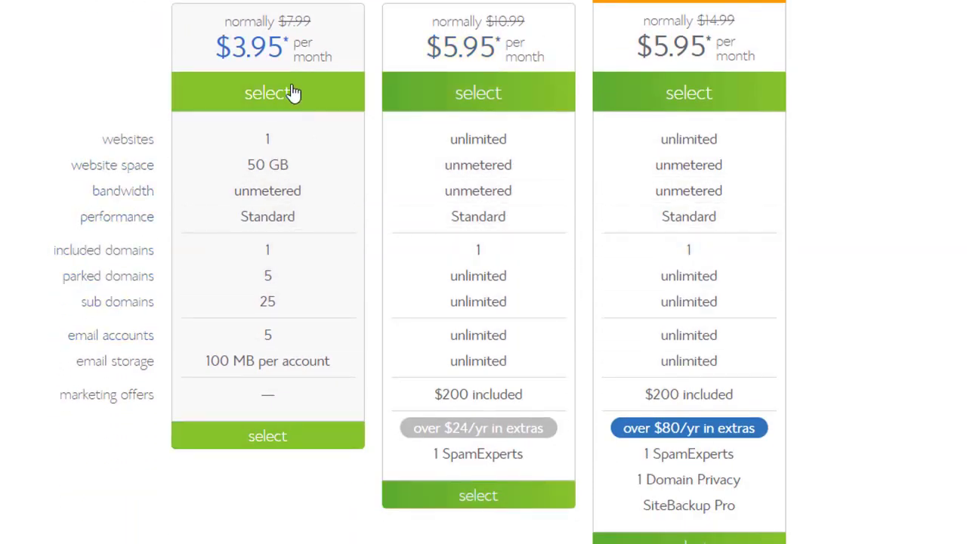
left_click(266, 438)
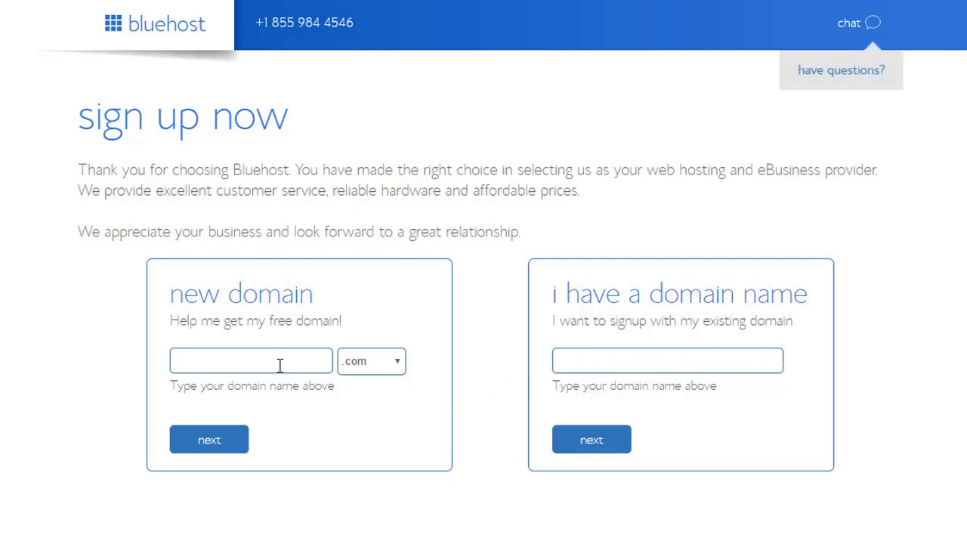
Check whether myfirstblog.com, with the .com ending, is available as a new domain
left_click(403, 364)
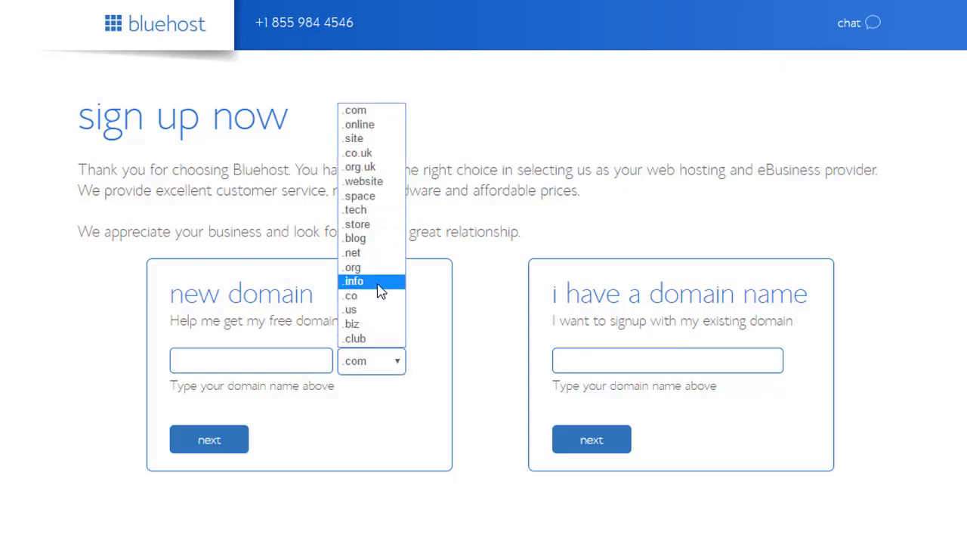
left_click(366, 111)
left_click(303, 356)
type("myfirstblog")
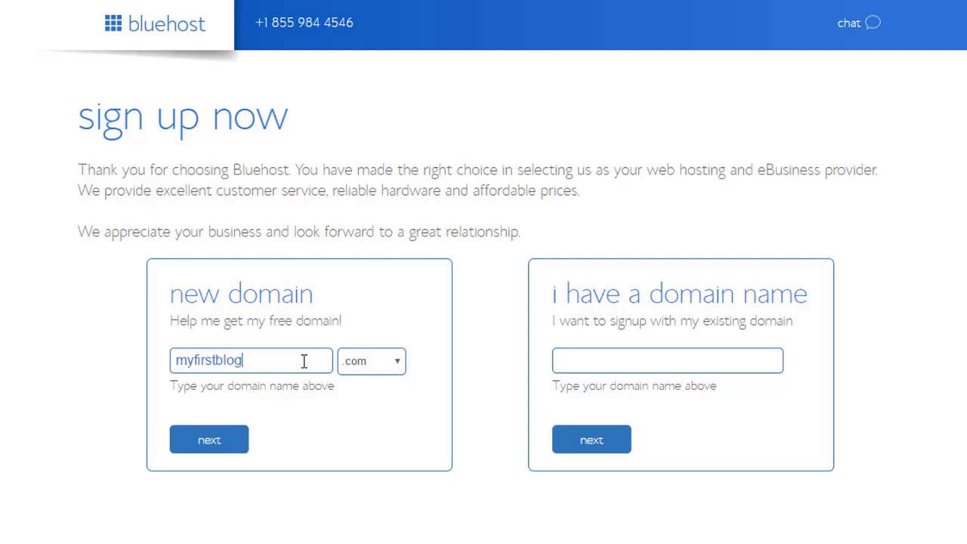
left_click(235, 442)
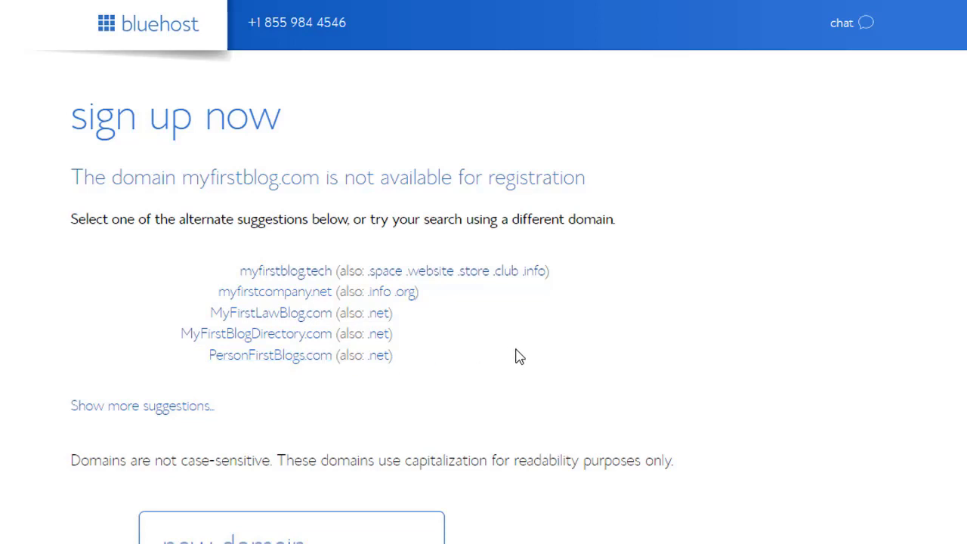
Scroll down the account form and view the Account Plan length options
scroll(519, 357, "down", 1)
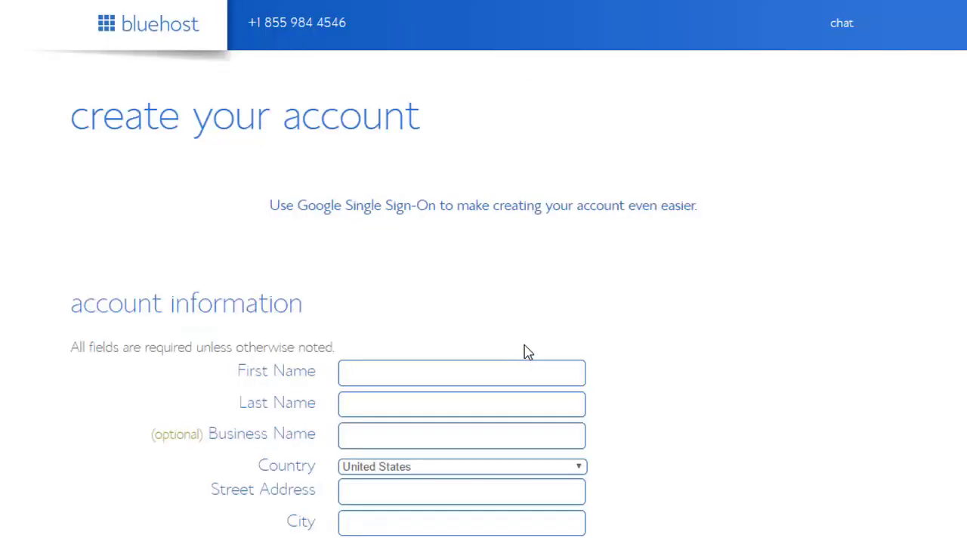
scroll(527, 351, "down", 1)
scroll(524, 350, "down", 1)
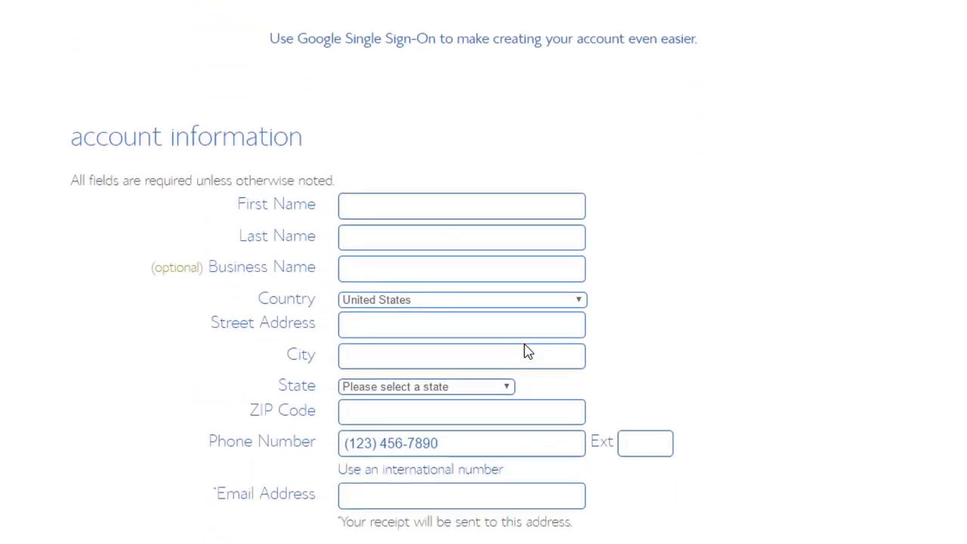
scroll(525, 350, "down", 1)
scroll(526, 345, "down", 1)
scroll(525, 341, "down", 1)
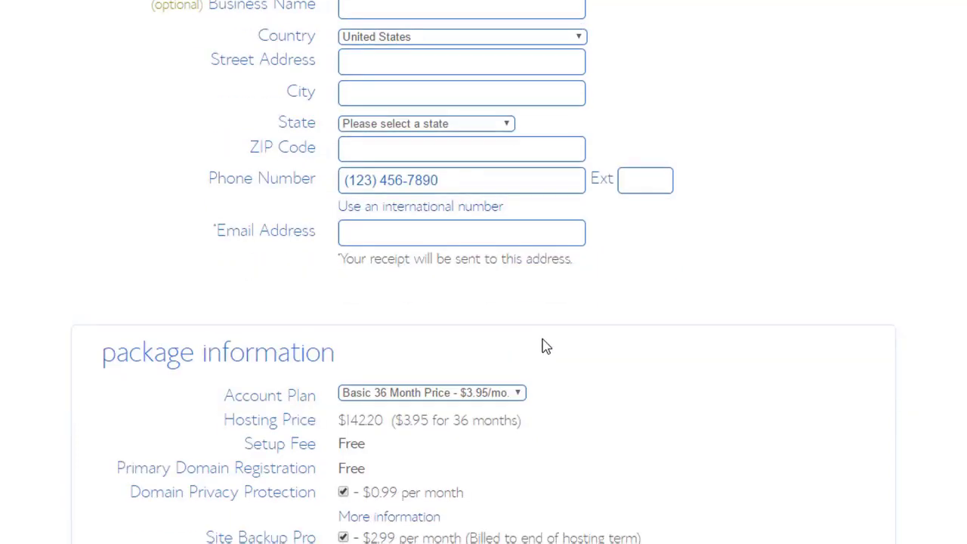
scroll(546, 346, "down", 2)
scroll(547, 346, "down", 1)
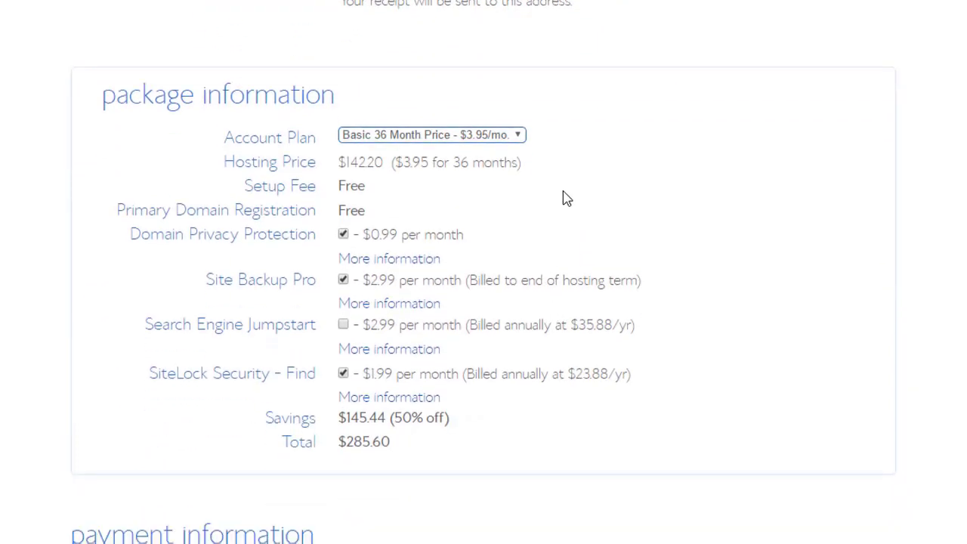
left_click(520, 136)
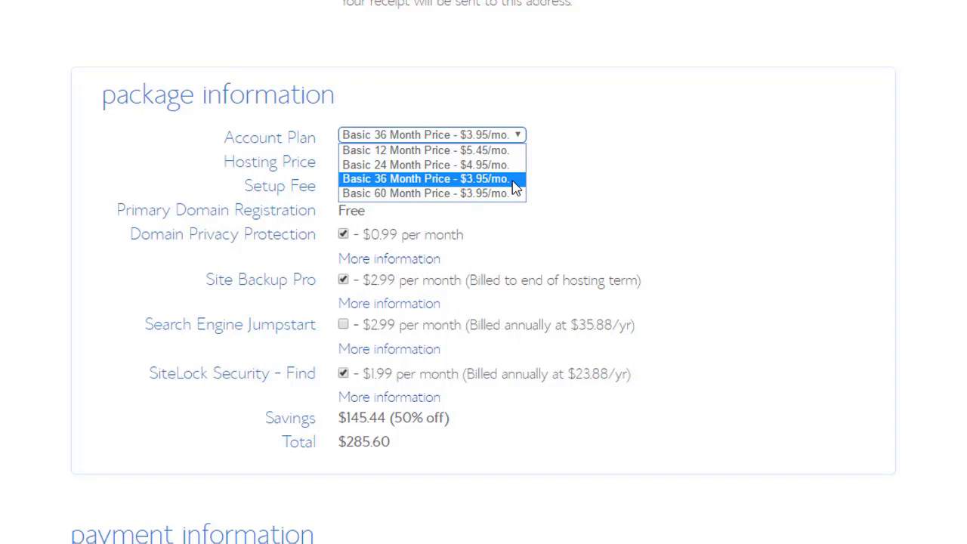
Keep Basic 36 Month and remove Domain Privacy, Site Backup Pro and SiteLock, bringing the total to $142.20
left_click(513, 181)
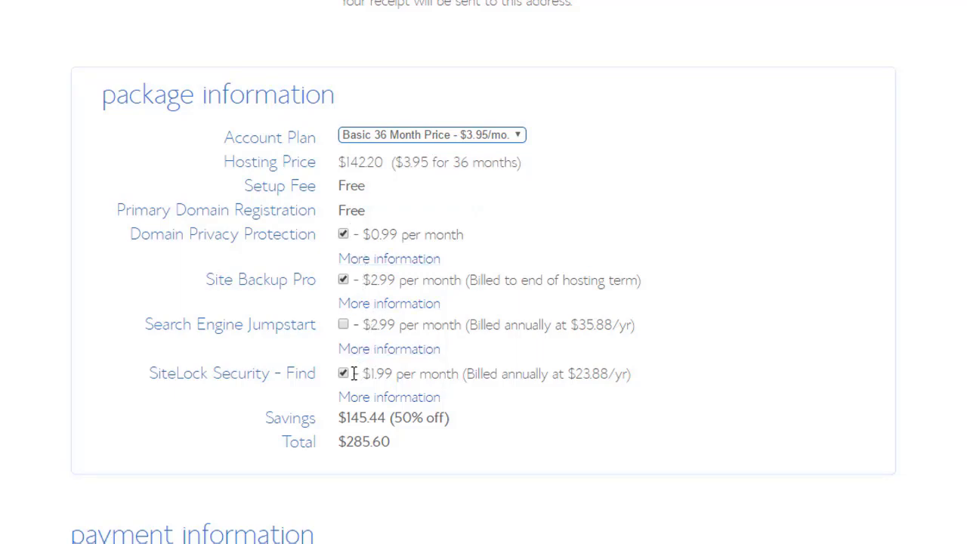
left_click(344, 235)
left_click(351, 281)
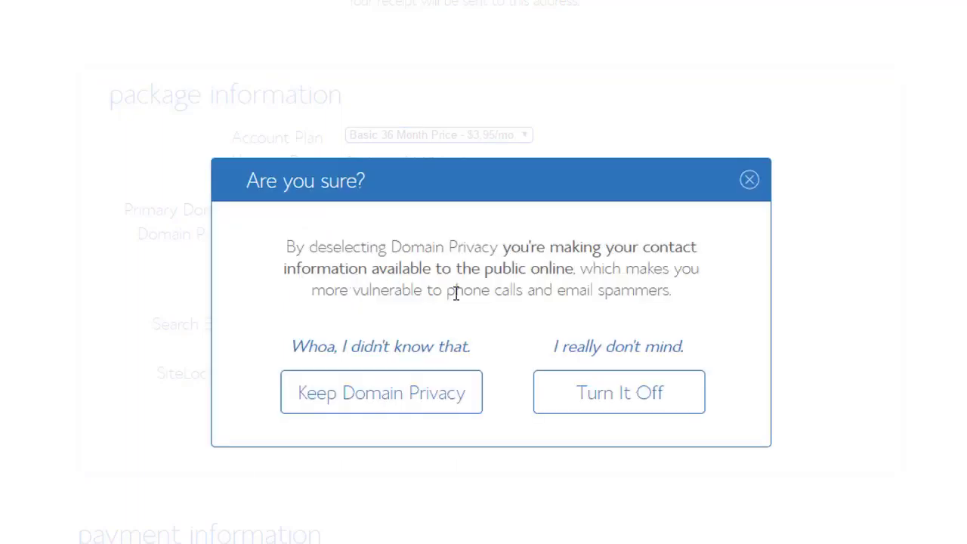
left_click(598, 398)
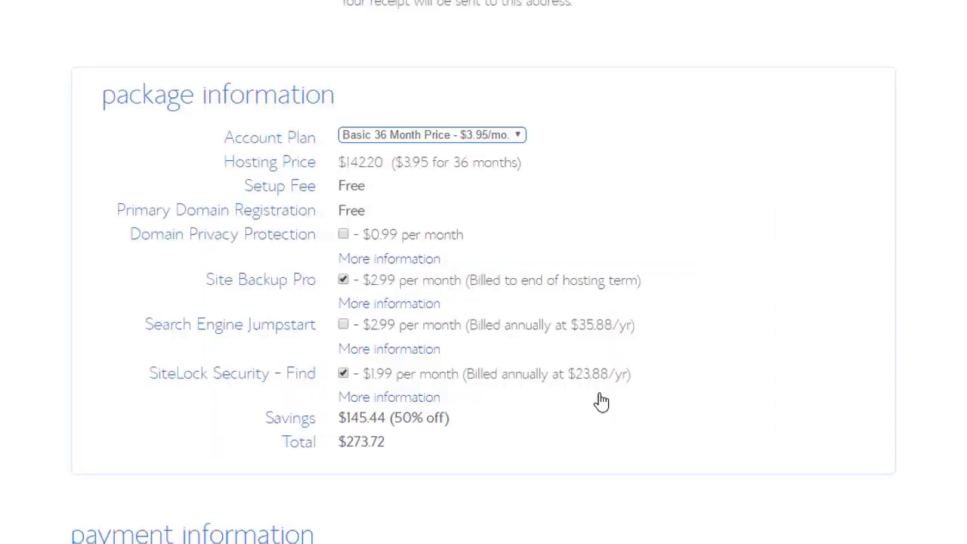
left_click(343, 279)
left_click(343, 372)
Accept the terms of service and submit the hosting order
scroll(637, 366, "down", 2)
scroll(637, 366, "down", 2)
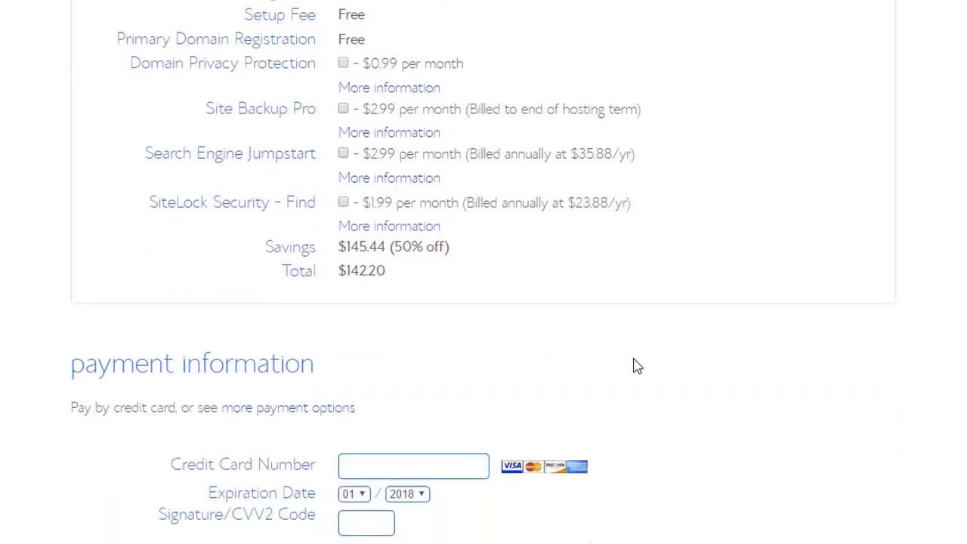
scroll(430, 307, "down", 2)
scroll(425, 276, "down", 2)
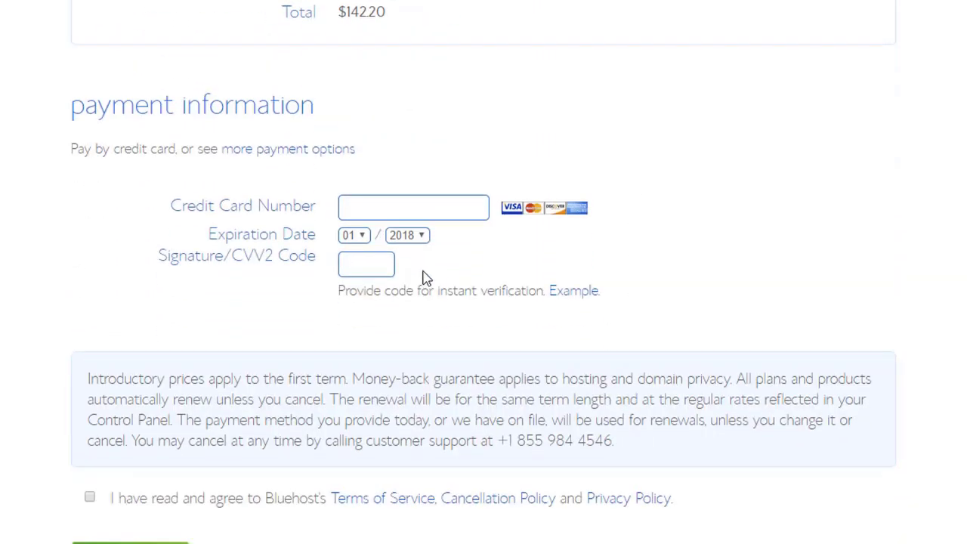
scroll(436, 337, "down", 1)
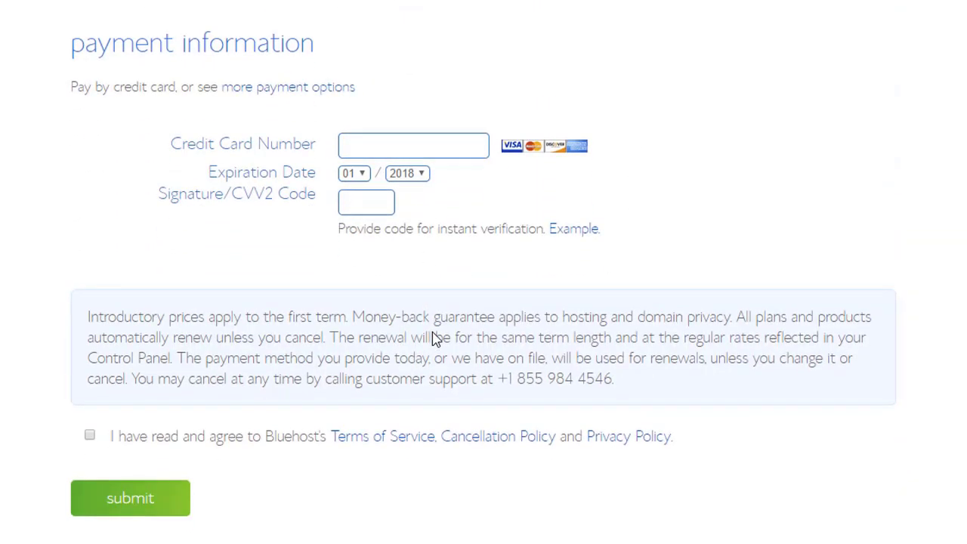
left_click(89, 436)
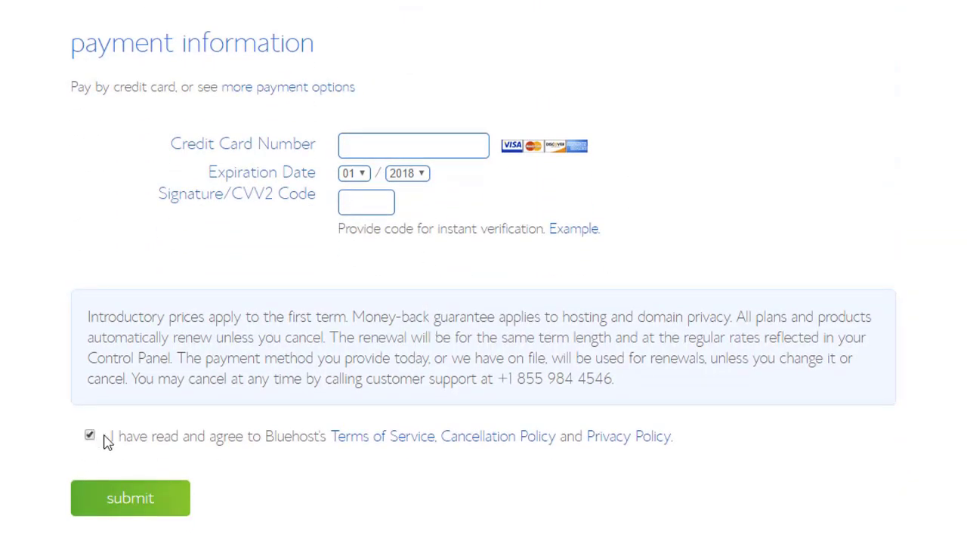
left_click(135, 505)
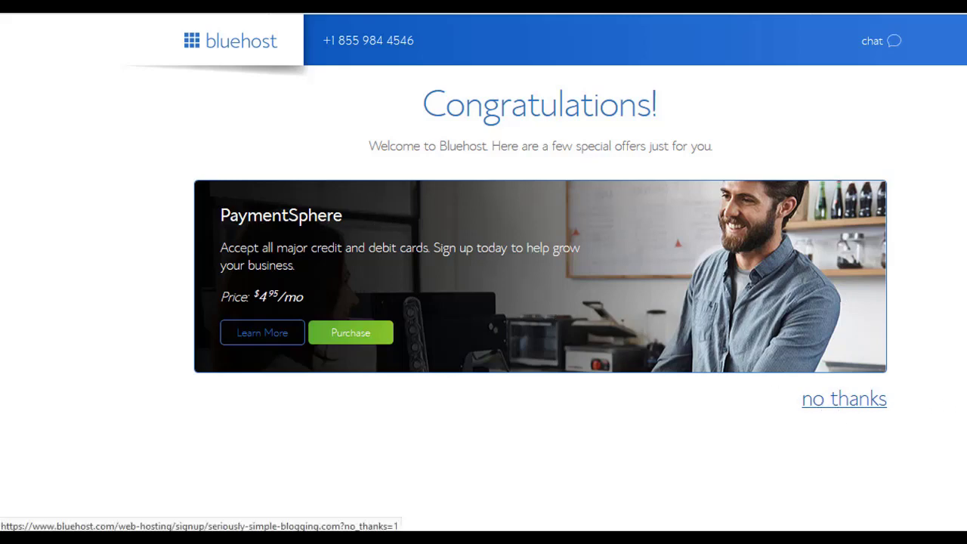
Decline the PaymentSphere offer and go to the Create Your Password page
left_click(834, 407)
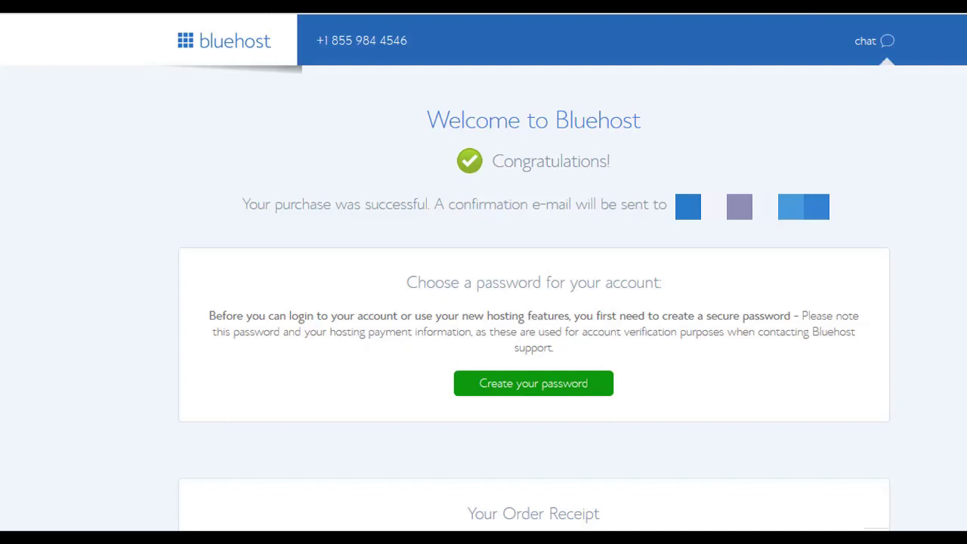
left_click(557, 385)
left_click(590, 310)
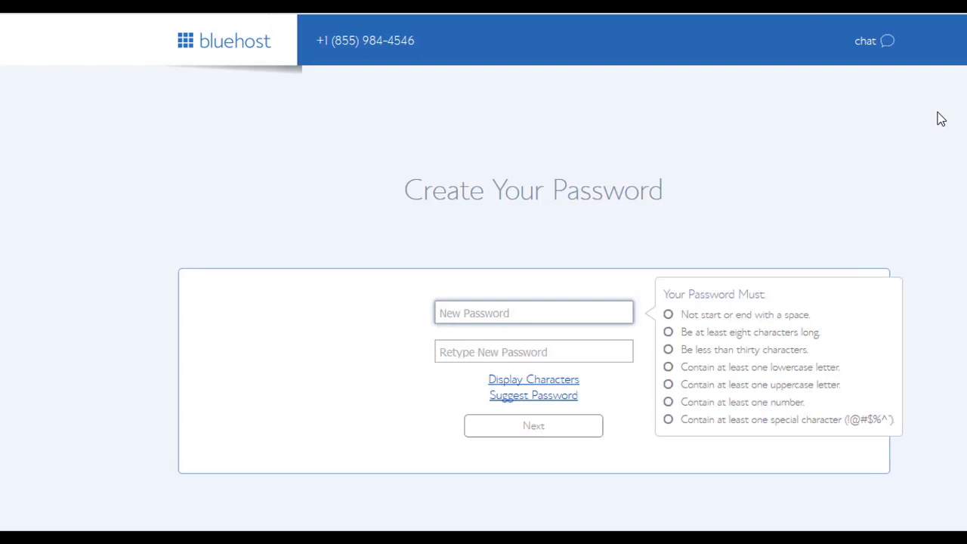
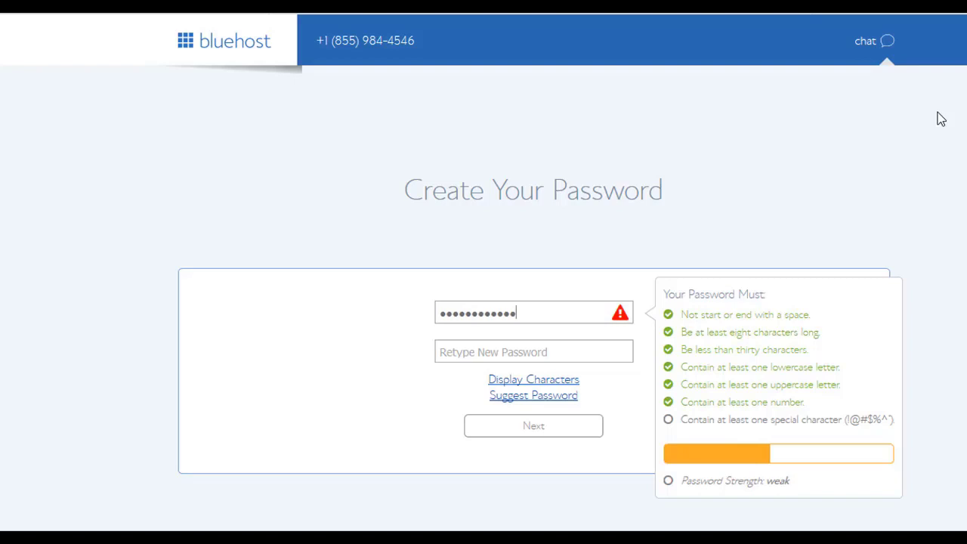
left_click(568, 456)
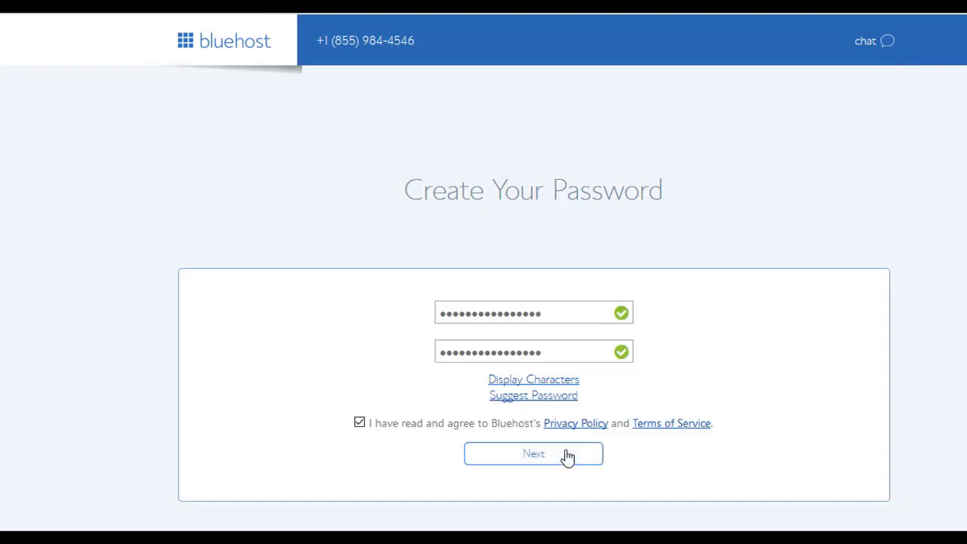
left_click(568, 456)
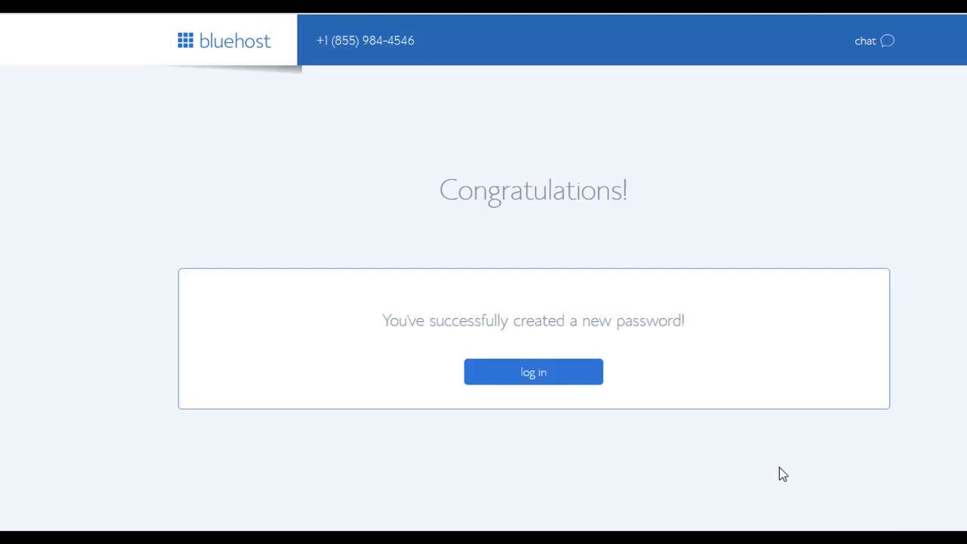
Log in from the Congratulations page to reach the Hestia, Mesmerize and Sydney theme picker
left_click(559, 380)
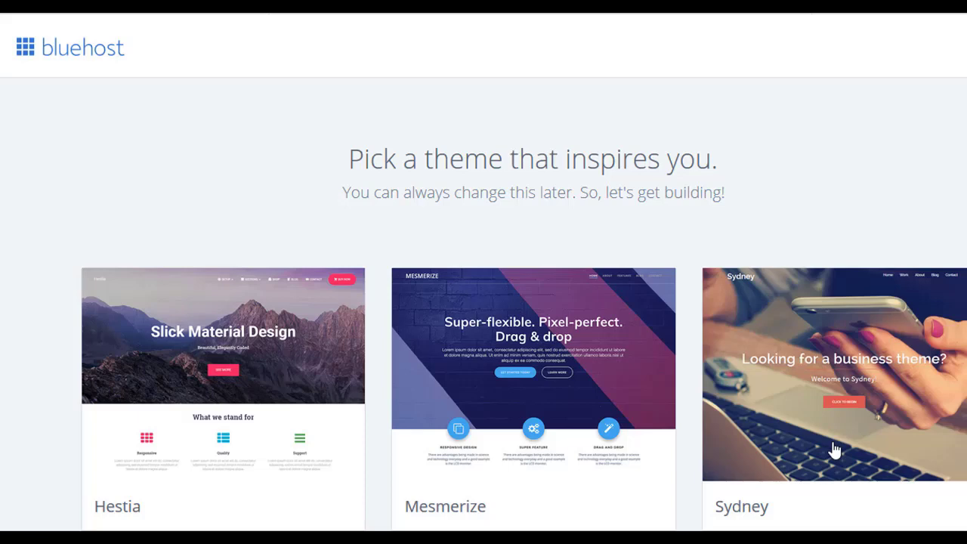
Browse the theme grid and apply the Sydney theme to the new site
scroll(483, 339, "down", 2)
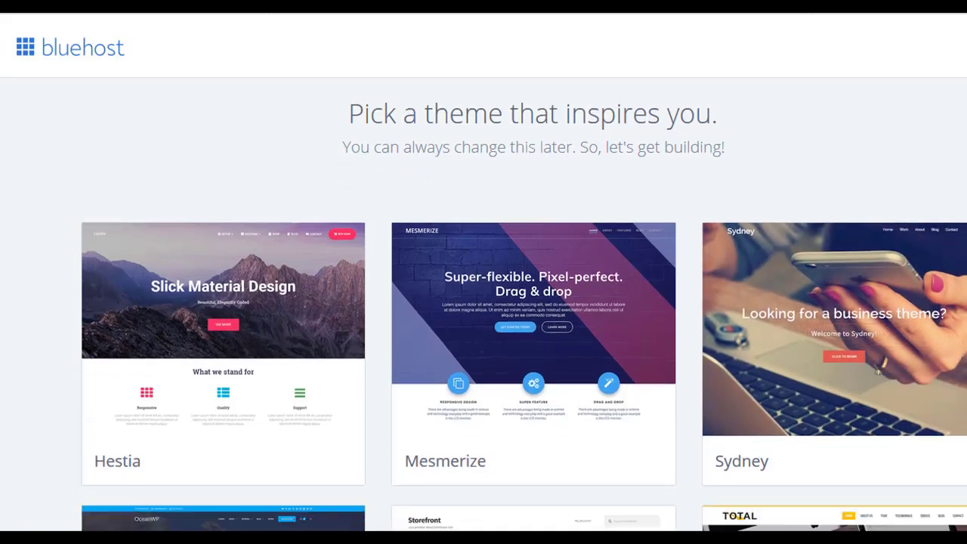
scroll(484, 340, "down", 3)
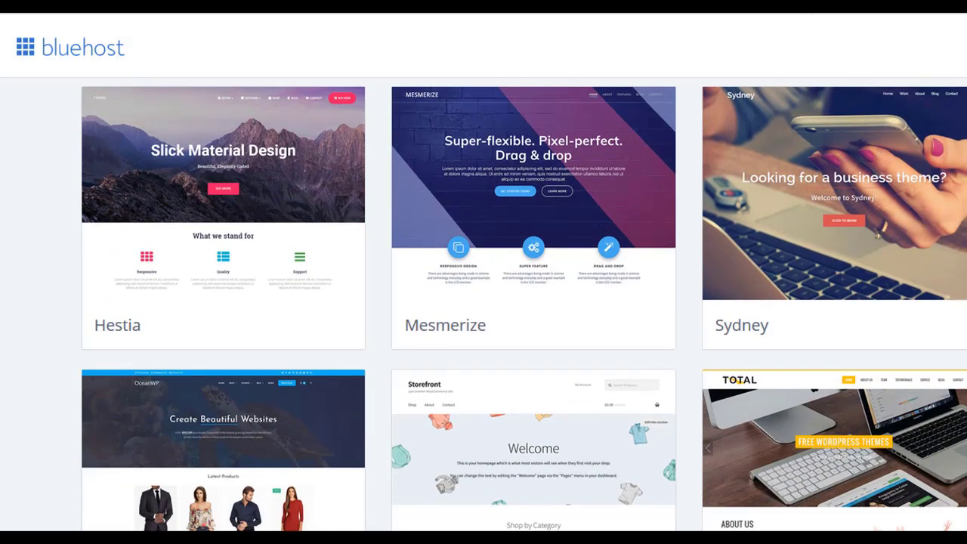
scroll(483, 302, "down", 2)
scroll(484, 302, "down", 2)
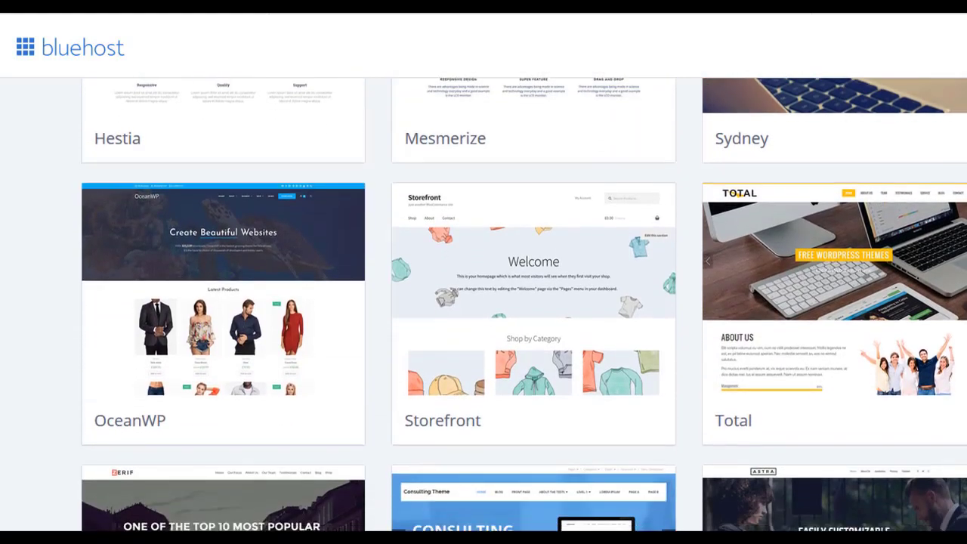
scroll(483, 303, "down", 2)
scroll(483, 302, "down", 2)
scroll(484, 302, "down", 1)
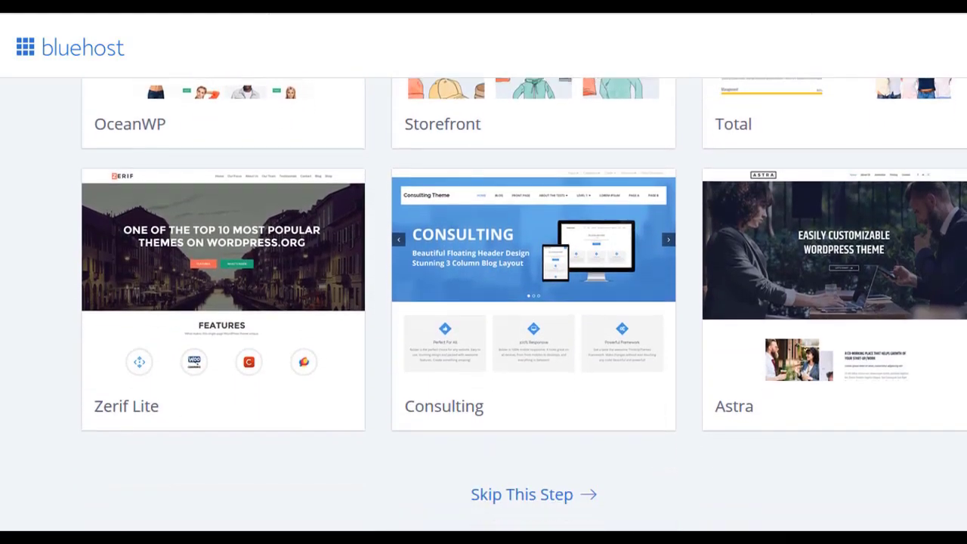
scroll(483, 303, "up", 1)
scroll(484, 302, "up", 4)
scroll(483, 302, "up", 3)
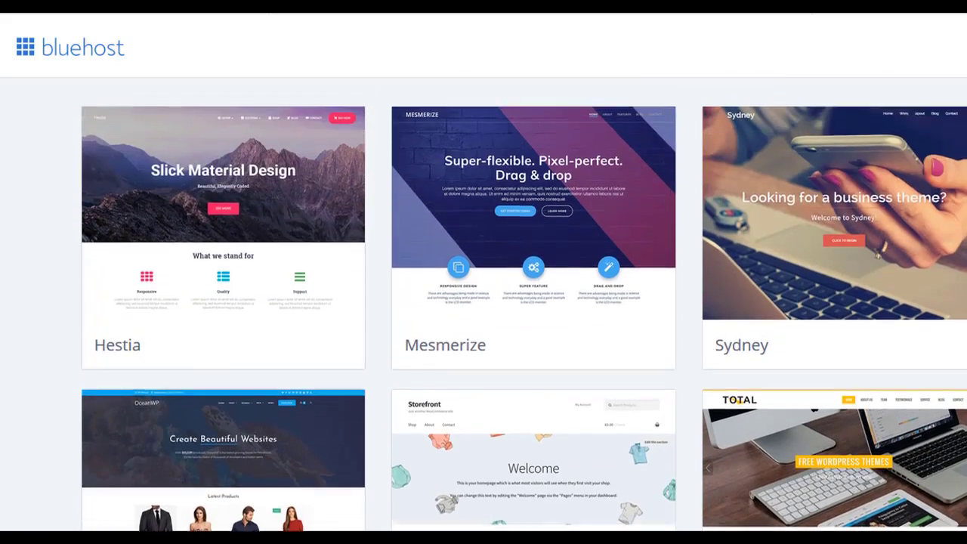
scroll(484, 302, "up", 1)
scroll(484, 302, "down", 2)
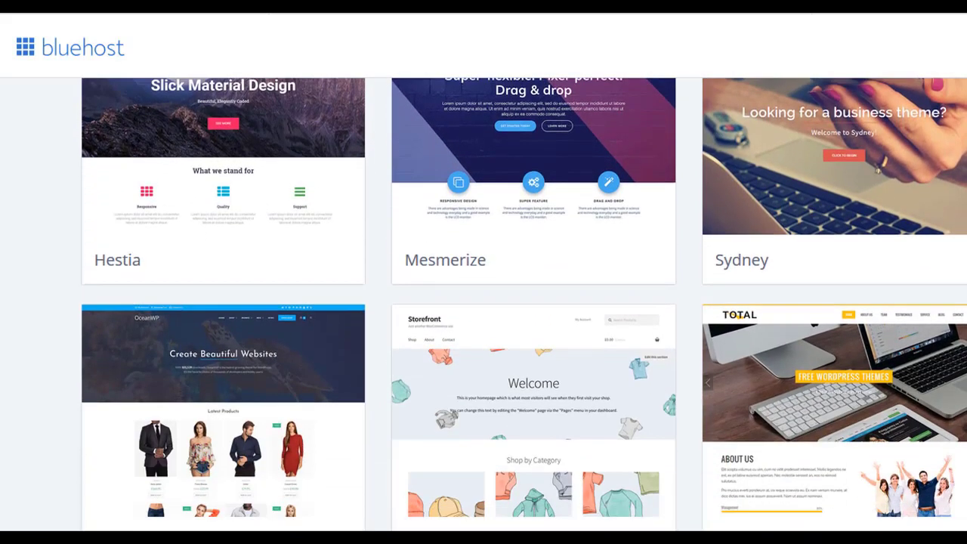
scroll(483, 302, "down", 1)
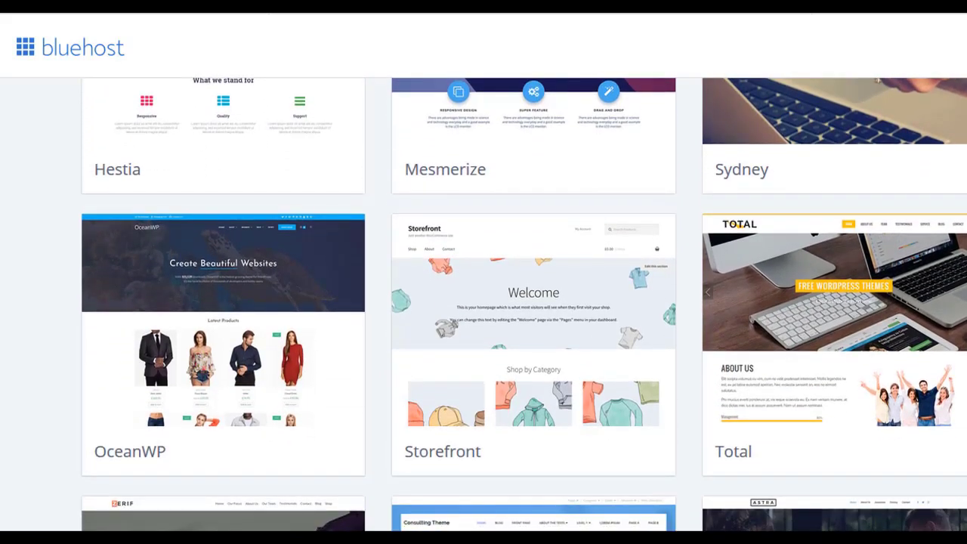
scroll(483, 302, "up", 2)
scroll(483, 302, "down", 2)
scroll(483, 302, "up", 1)
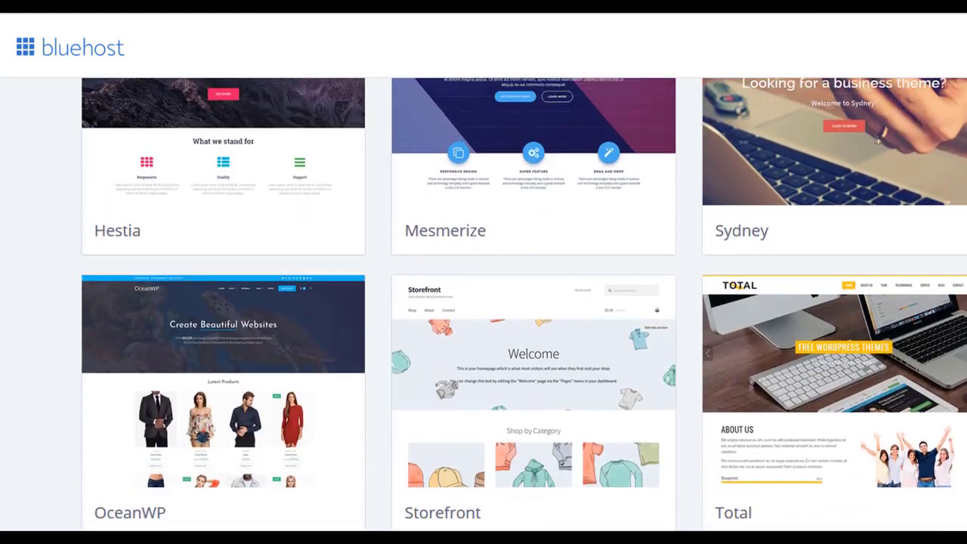
scroll(928, 144, "up", 1)
mouse_move(833, 141)
left_click(926, 144)
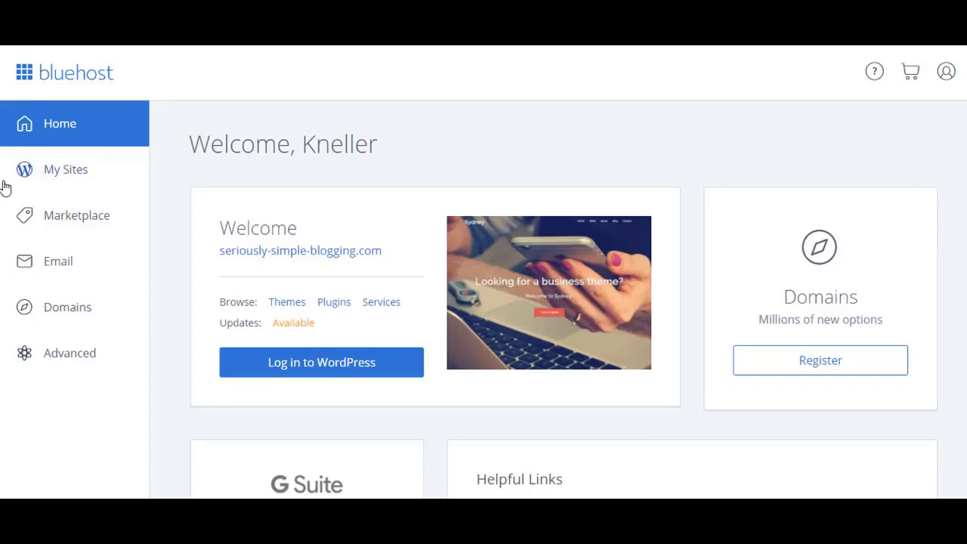
Go to My Sites and log in to the new site's WordPress admin
left_click(57, 172)
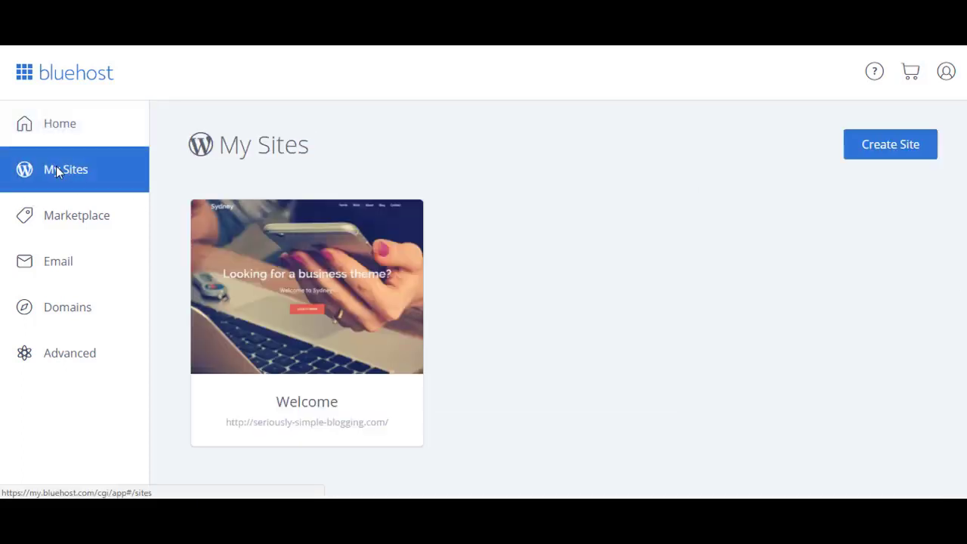
mouse_move(307, 287)
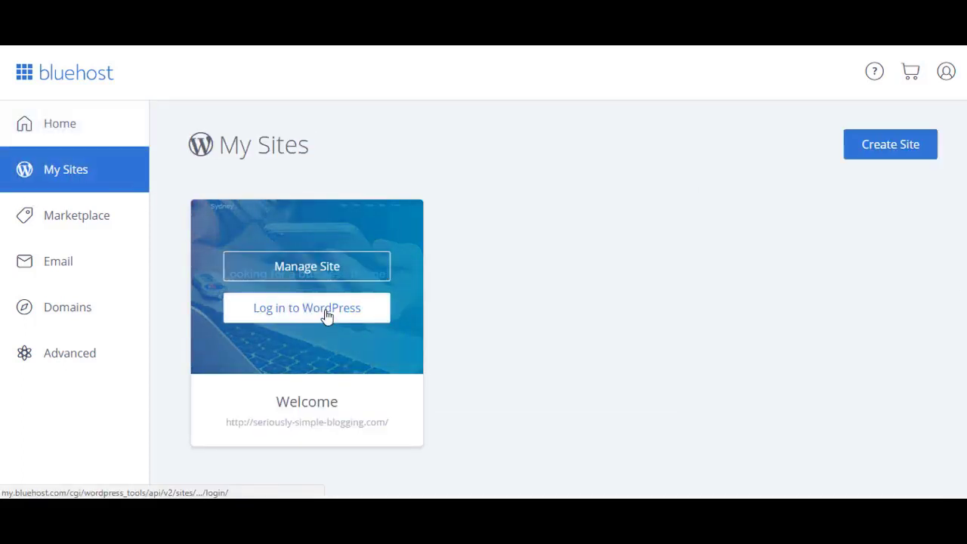
left_click(327, 316)
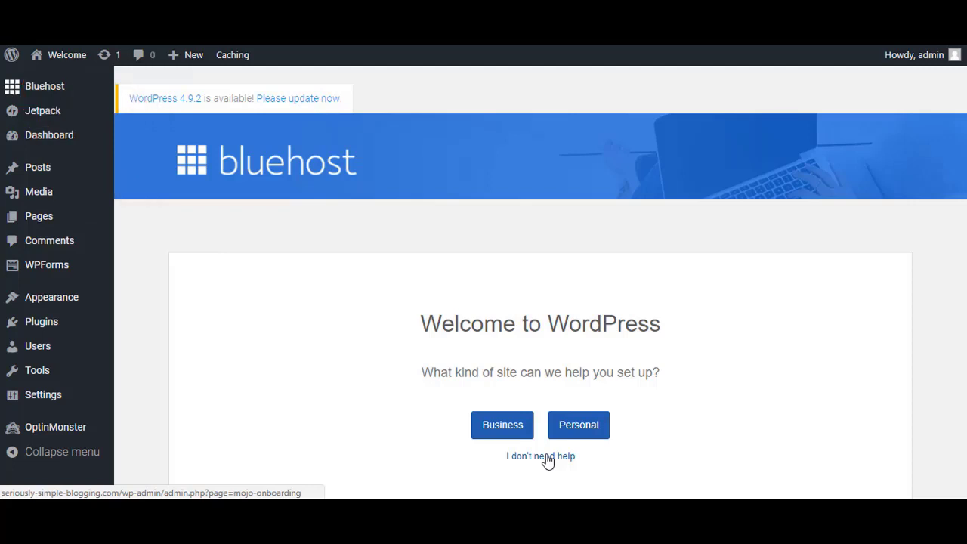
Skip the Welcome to WordPress guided setup by choosing 'I don't need help'
left_click(545, 456)
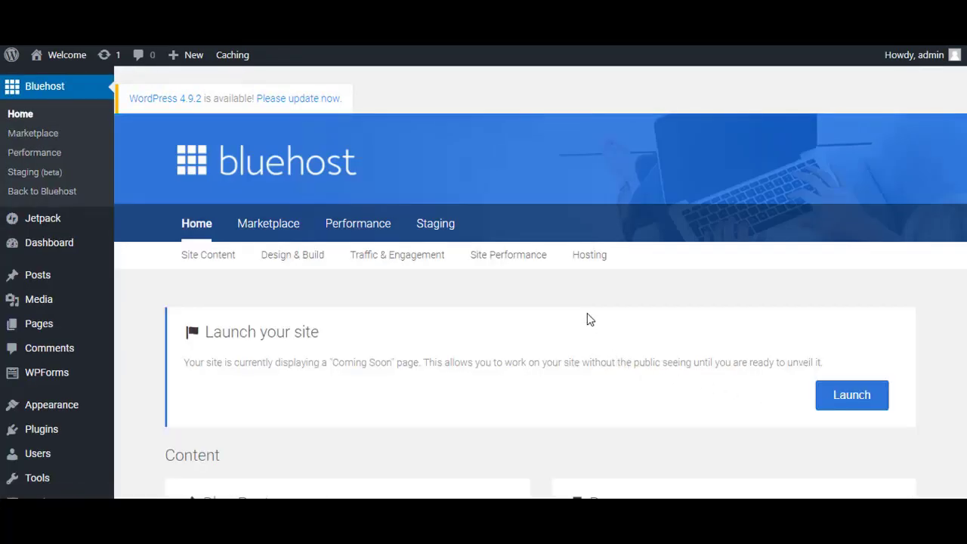
Scroll through the Bluehost admin home page to review its content cards
scroll(589, 321, "down", 1)
scroll(593, 326, "down", 2)
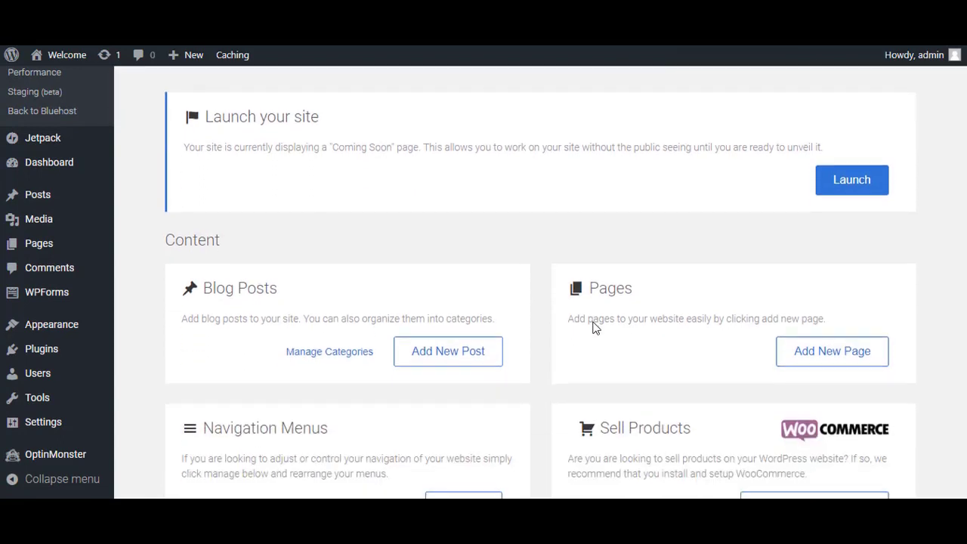
scroll(594, 326, "down", 1)
scroll(594, 326, "up", 3)
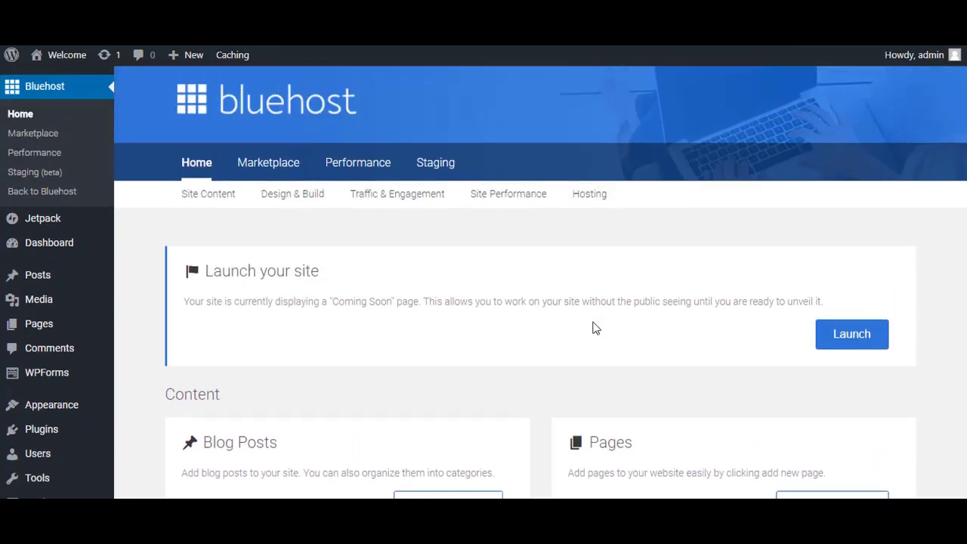
scroll(593, 327, "up", 1)
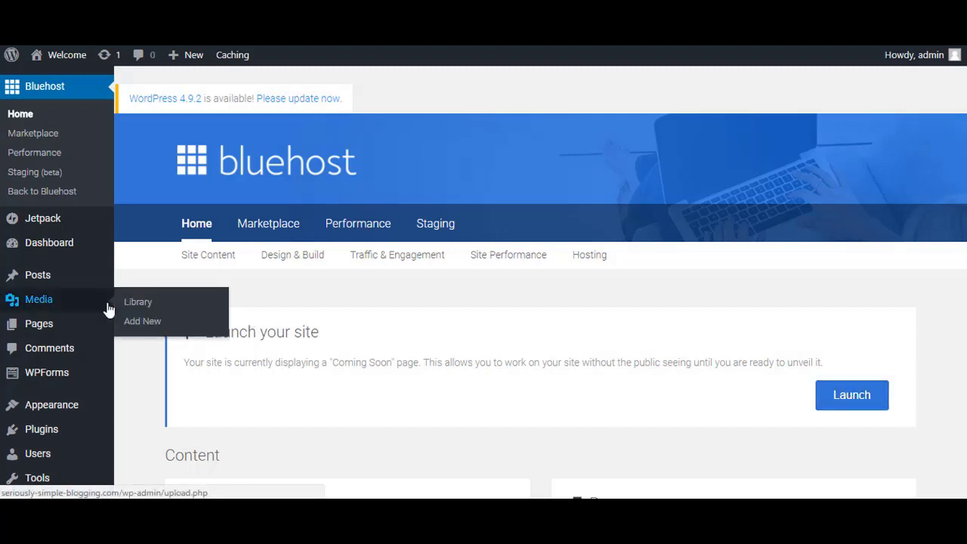
scroll(83, 257, "down", 1)
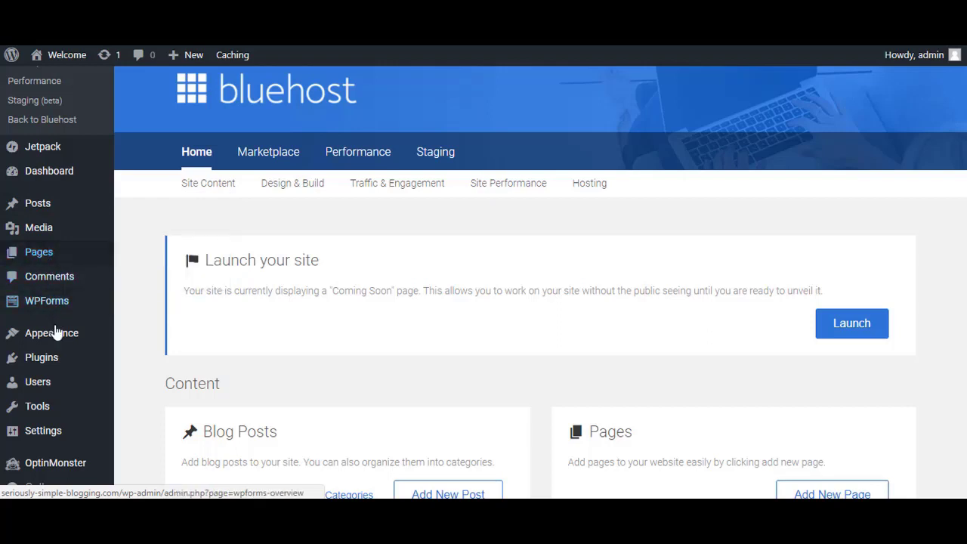
mouse_move(42, 429)
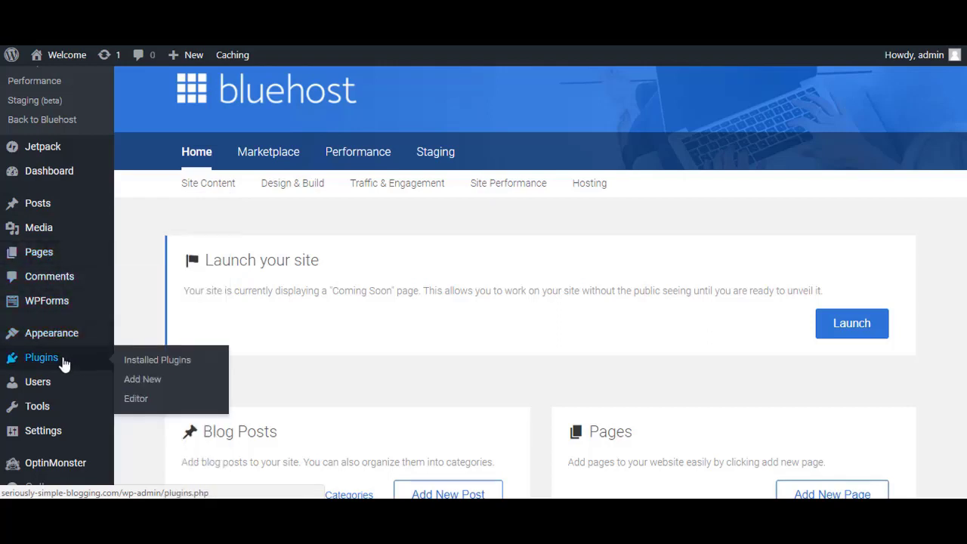
scroll(67, 383, "up", 1)
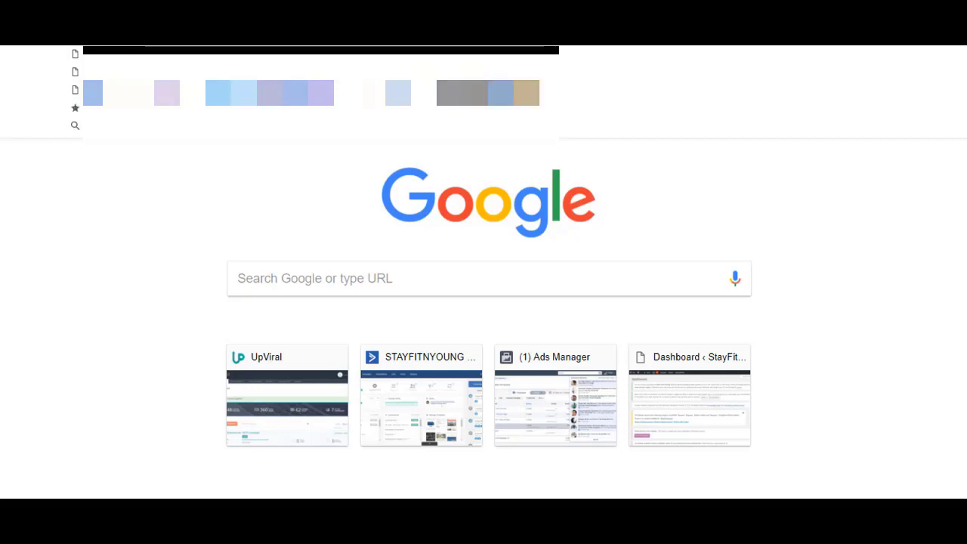
Load seriously-simple-blogging.com in the new tab to view the live Sydney-themed blog
key("Return")
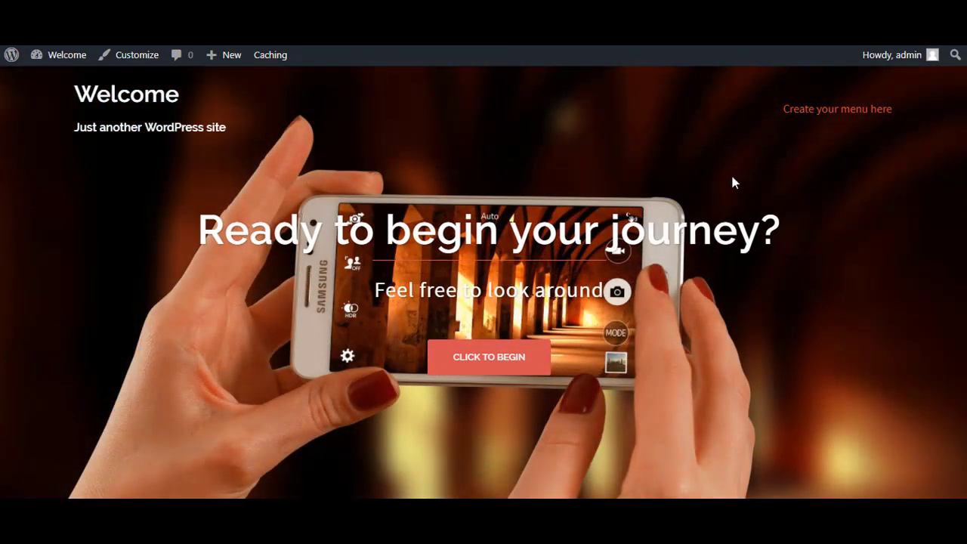
scroll(786, 173, "down", 5)
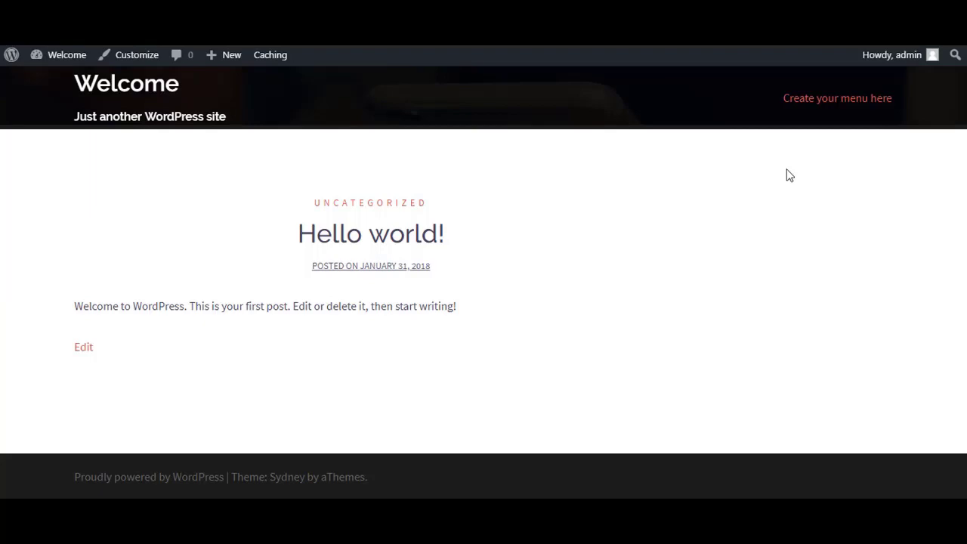
scroll(786, 175, "up", 1)
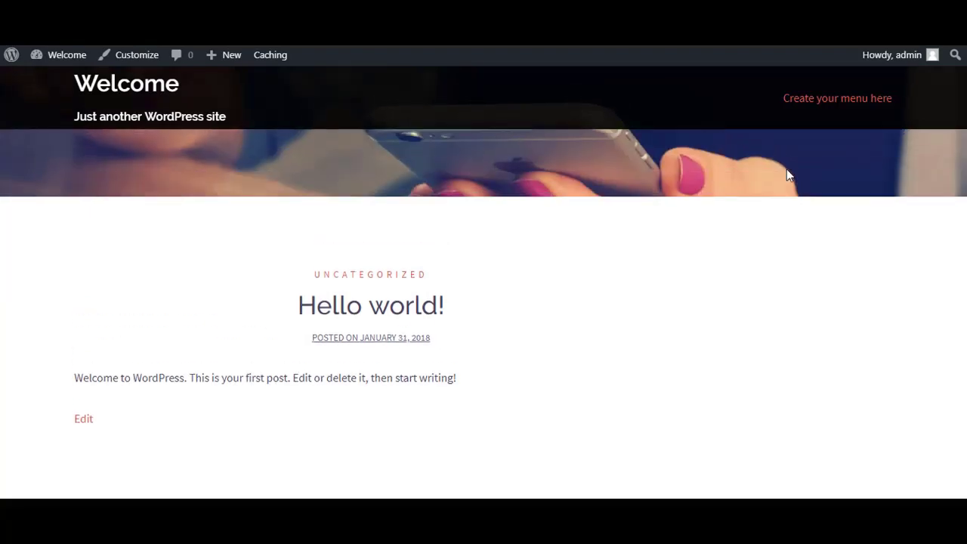
scroll(786, 173, "up", 1)
scroll(786, 172, "up", 1)
scroll(787, 175, "up", 1)
scroll(787, 176, "down", 4)
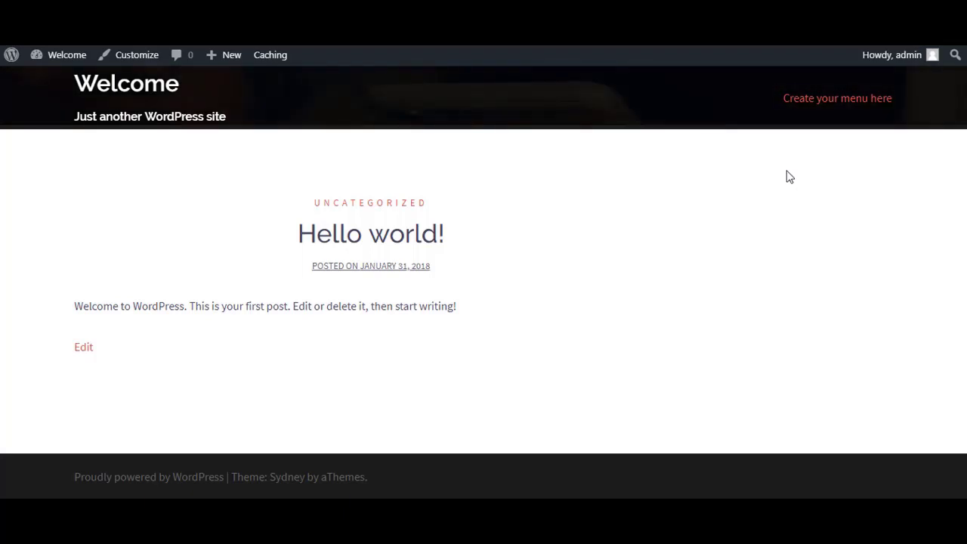
scroll(787, 176, "up", 2)
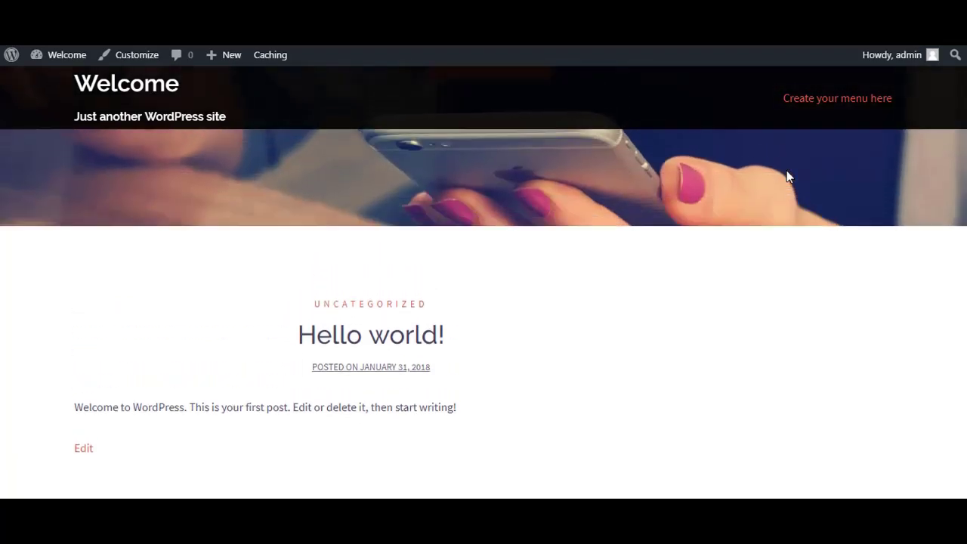
scroll(788, 176, "up", 2)
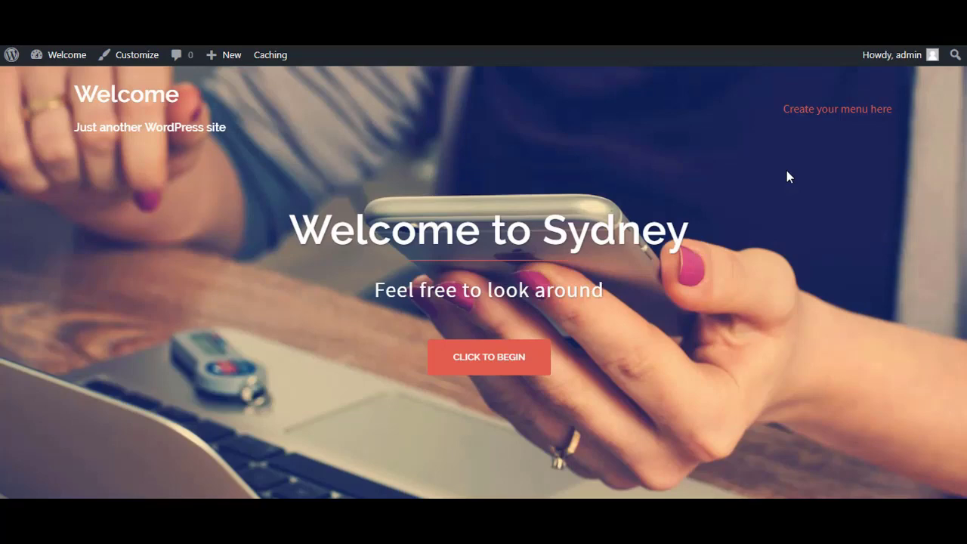